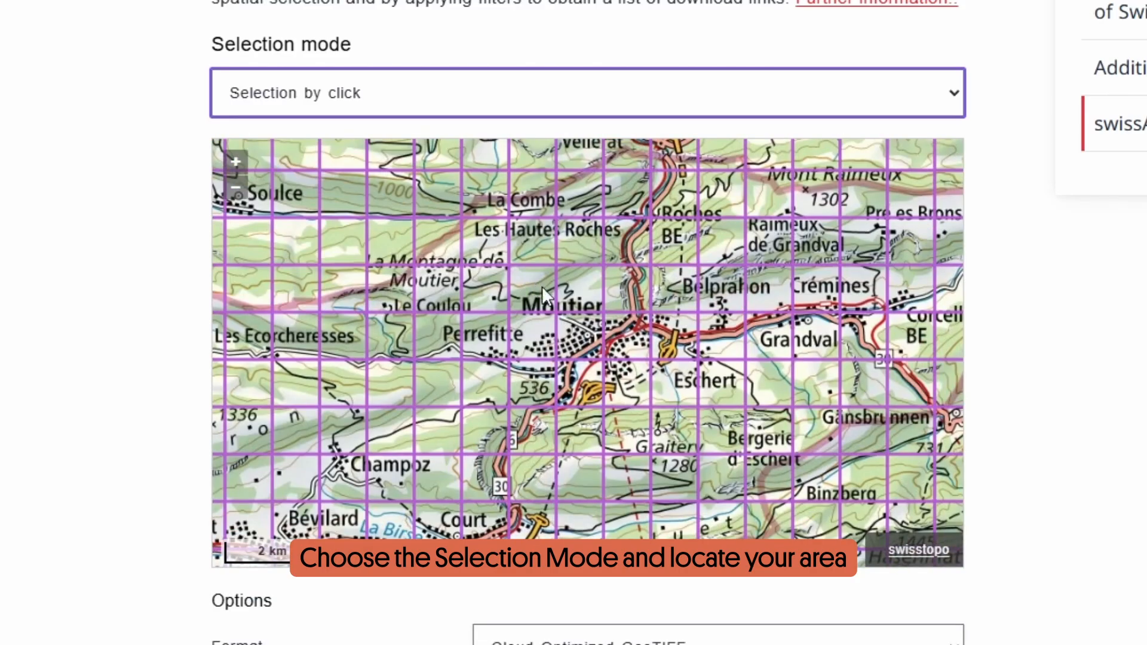
Select the map tile covering Moutier and choose Cloud Optimized GeoTIFF format, 0.5 m resolution and the LV95 coordinate system.
scroll(542, 285, "up", 2)
left_click(525, 331)
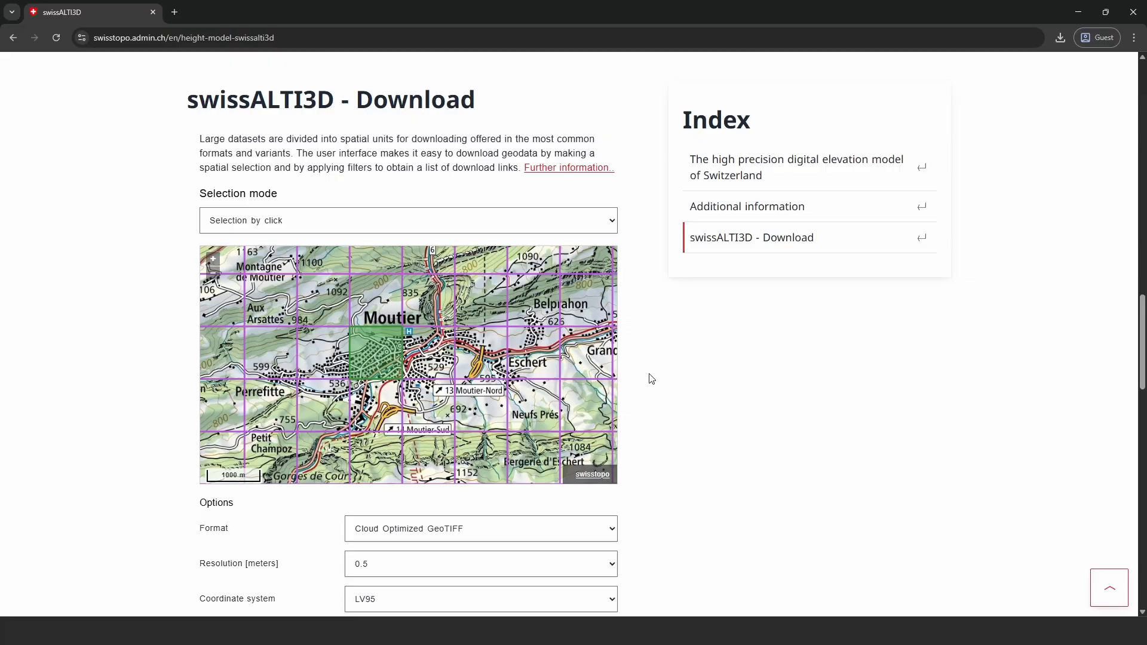
scroll(654, 376, "down", 3)
left_click(610, 349)
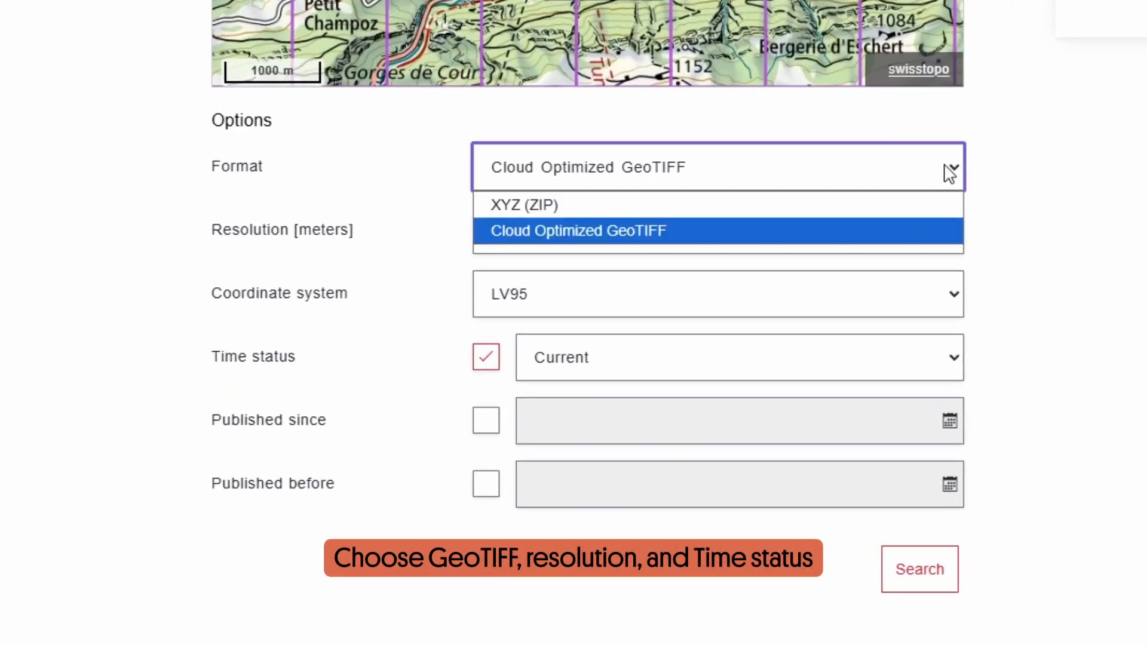
left_click(951, 173)
left_click(956, 233)
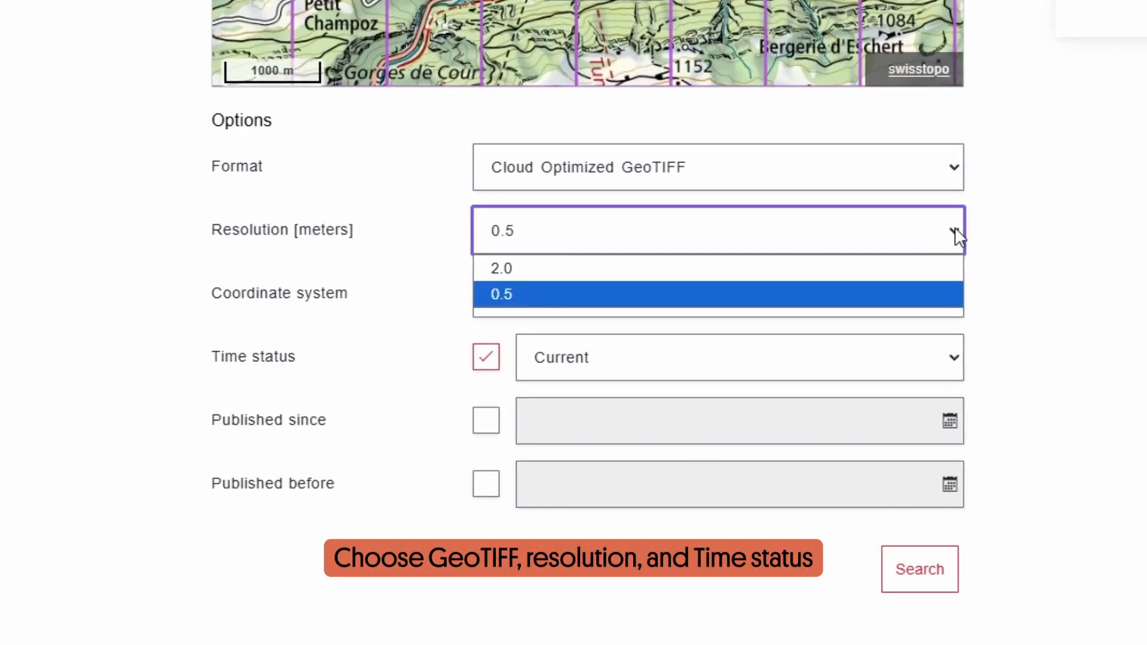
left_click(924, 293)
left_click(946, 311)
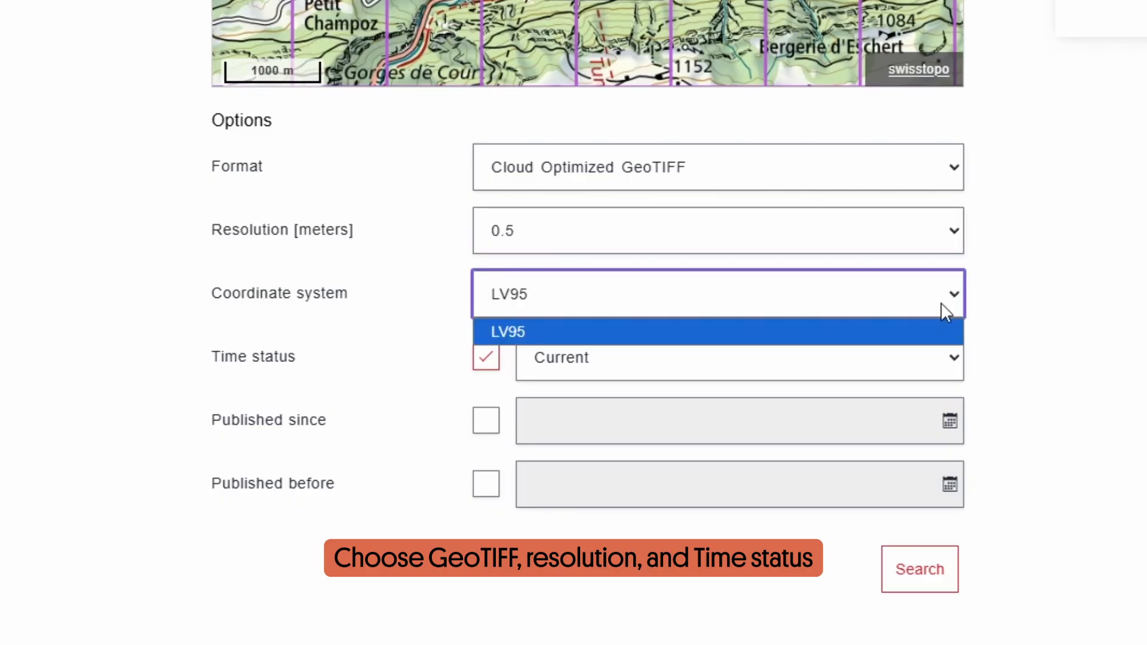
left_click(946, 311)
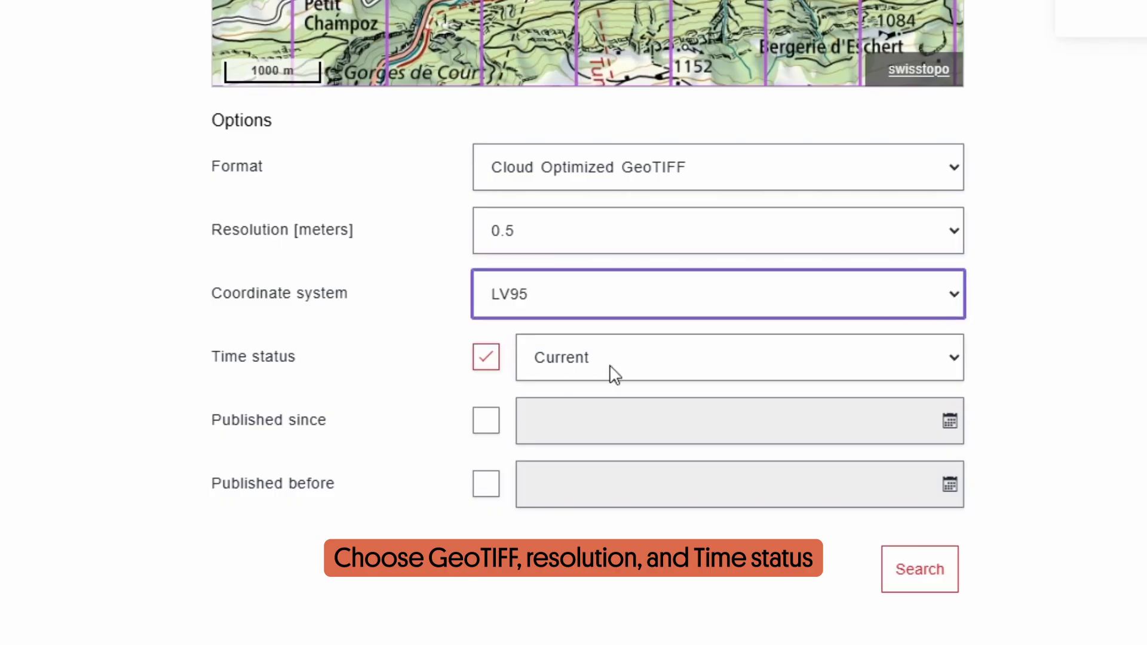
Search for the tile's datasets without a time status filter and download swissalti3d_2025_2594-1236_0.5_2056_5728.tif.
left_click(488, 363)
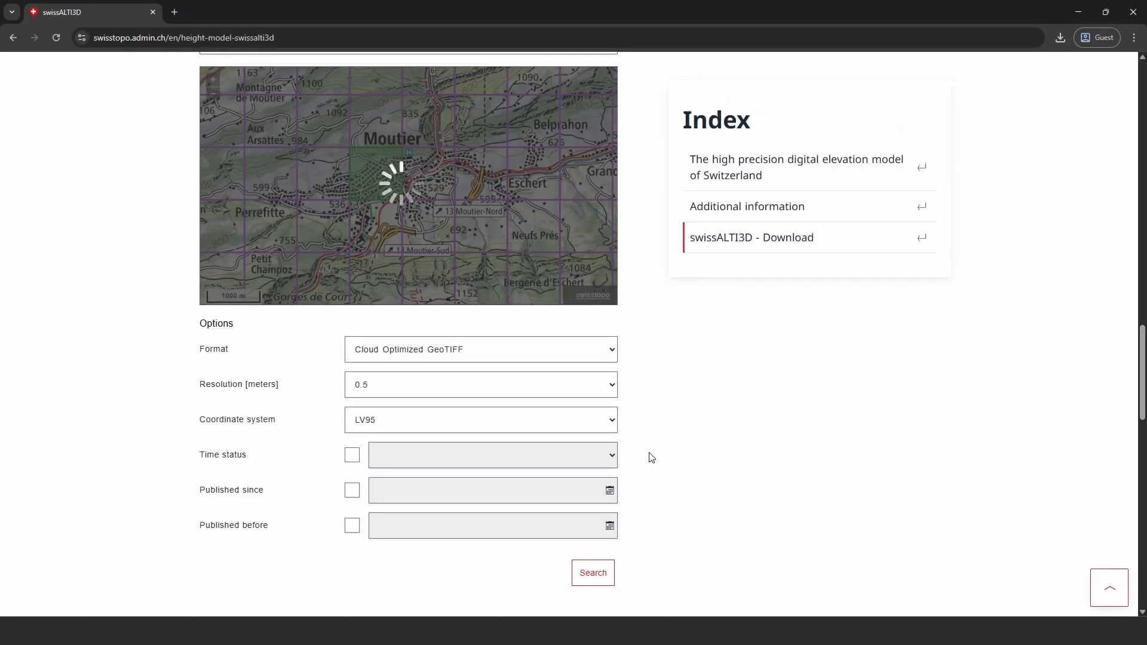
left_click(593, 574)
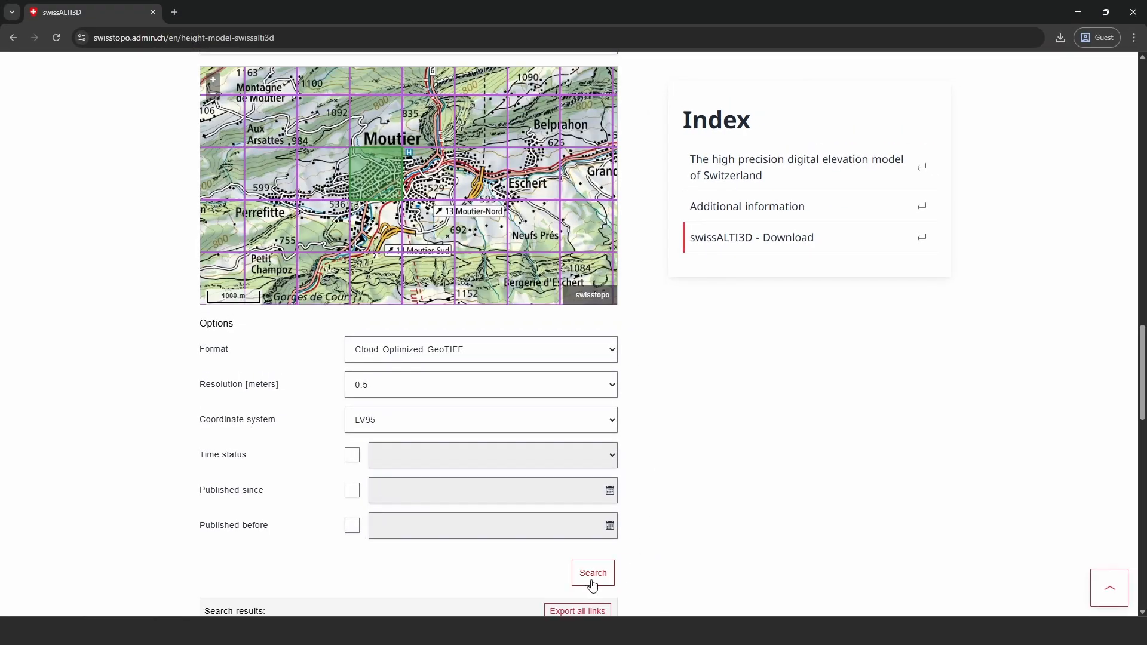
scroll(632, 493, "down", 2)
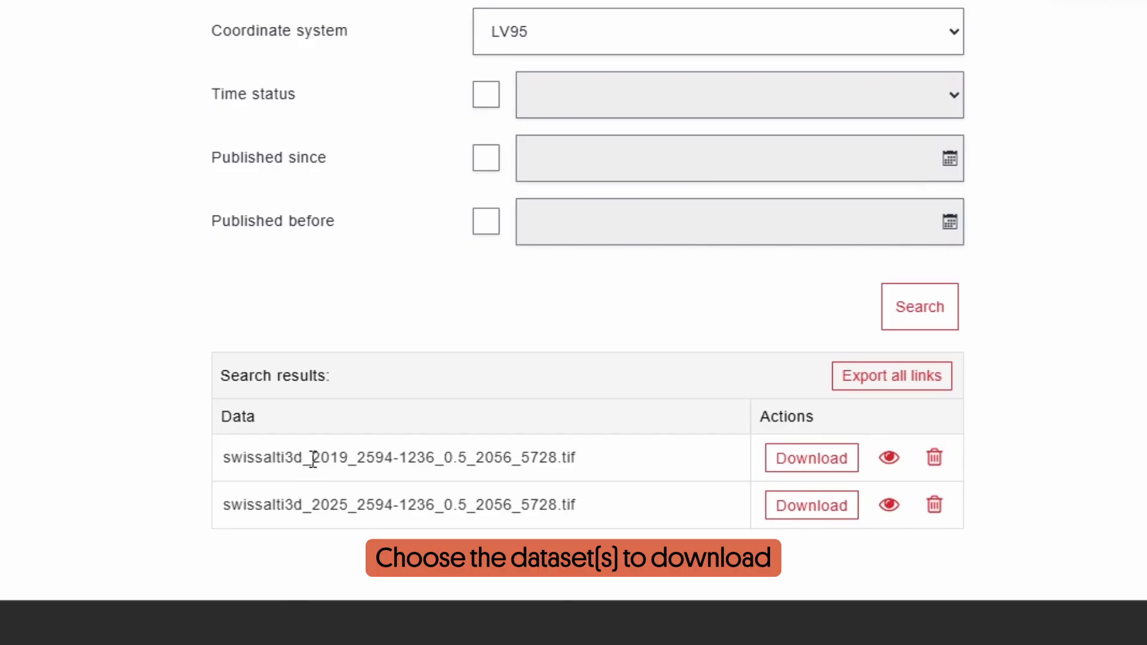
left_click_drag(315, 509, 342, 517)
left_click(1070, 503)
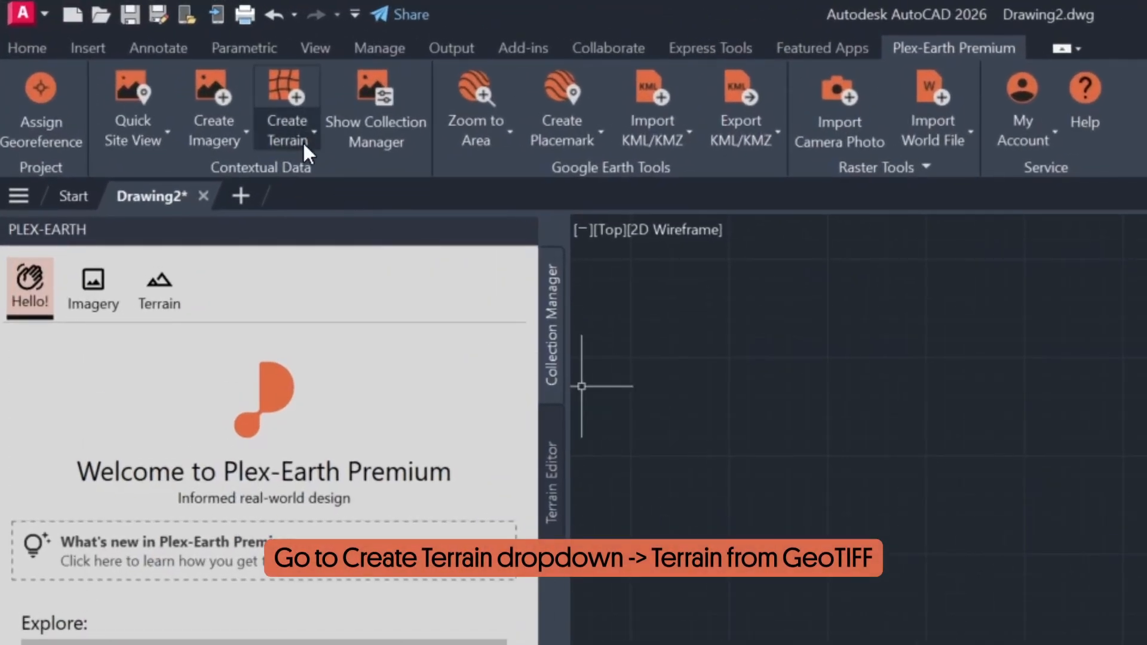
In AutoCAD, load swissalti3d_2025_2594-1236_0.5_2056_5728 with Plex-Earth's Terrain From GeoTIFF and show its aerial view.
left_click(303, 143)
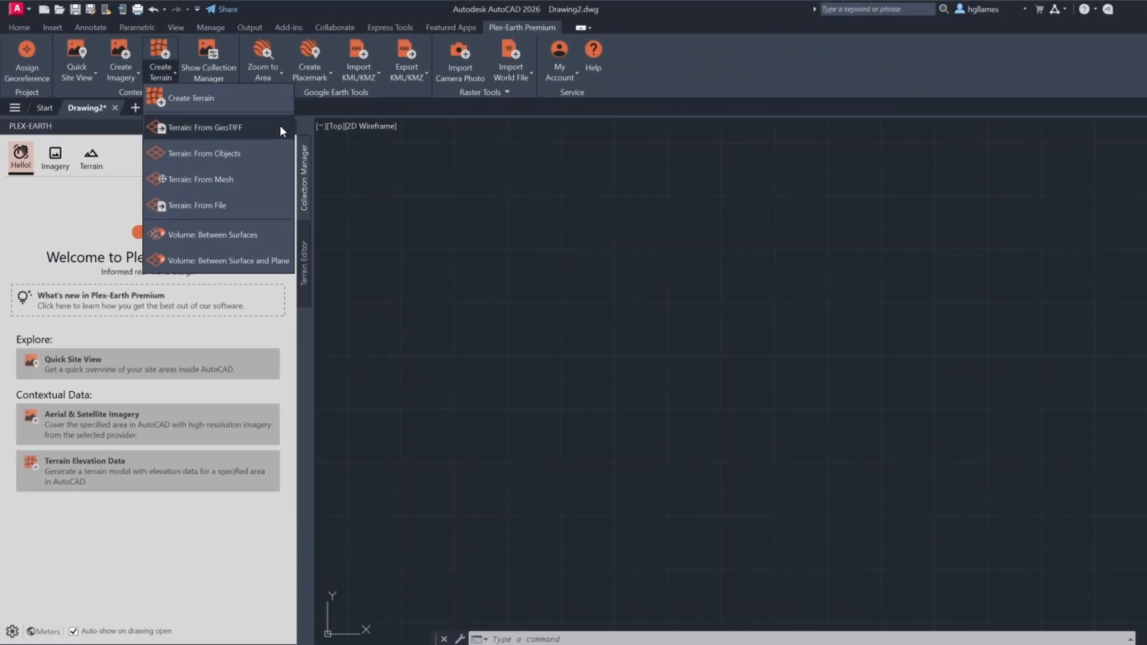
left_click(279, 124)
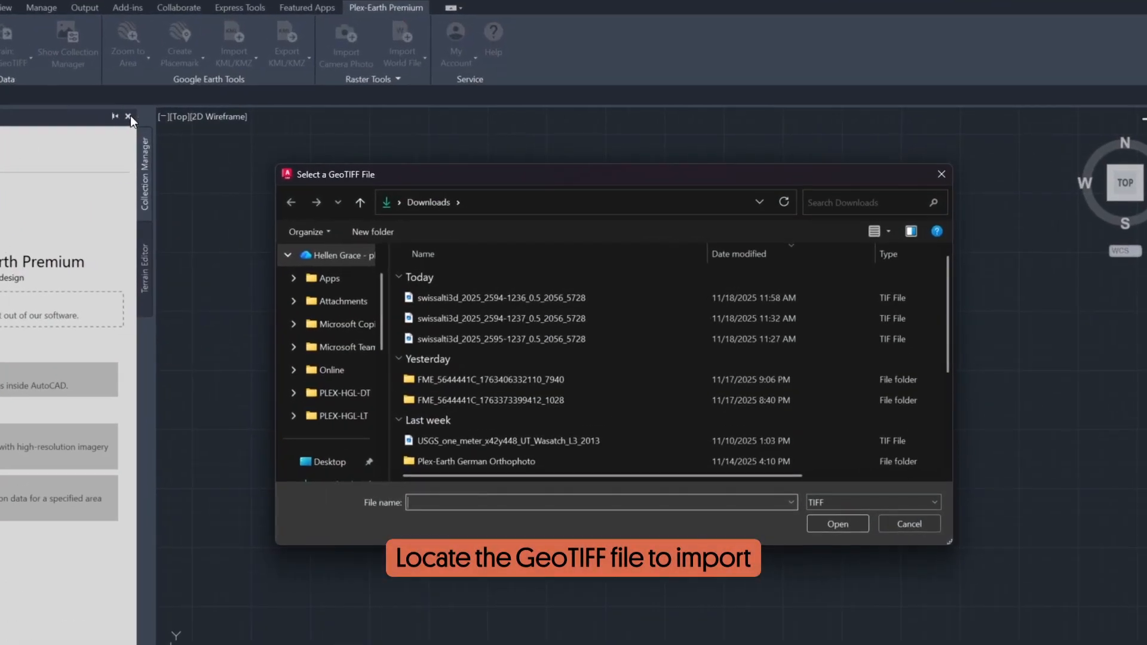
left_click(505, 297)
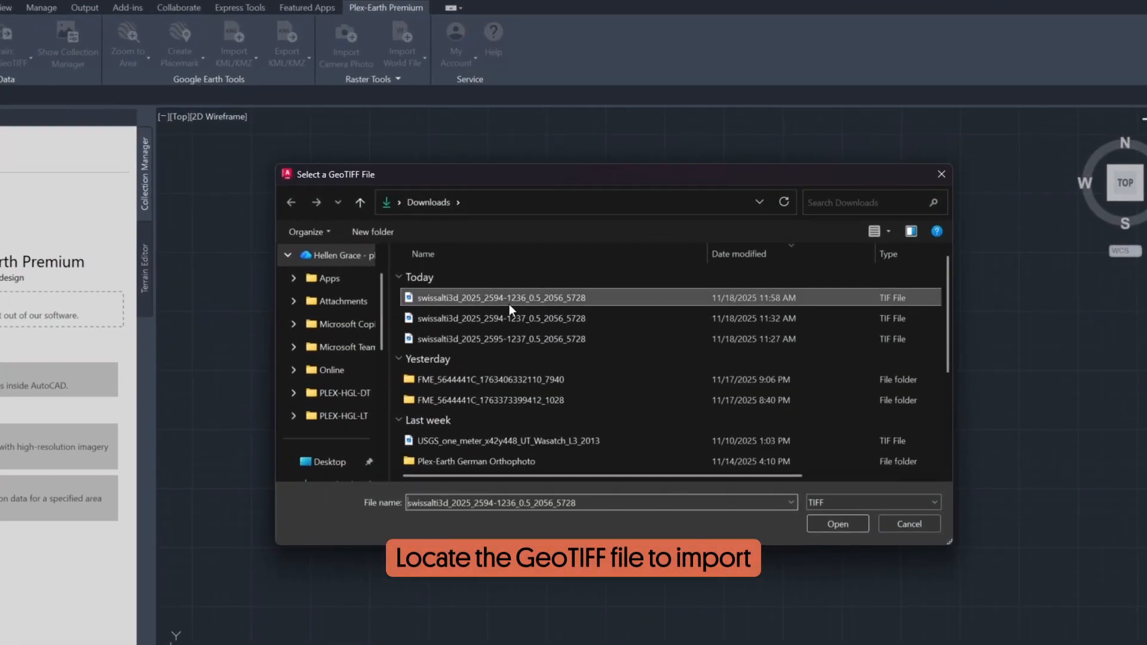
left_click(828, 522)
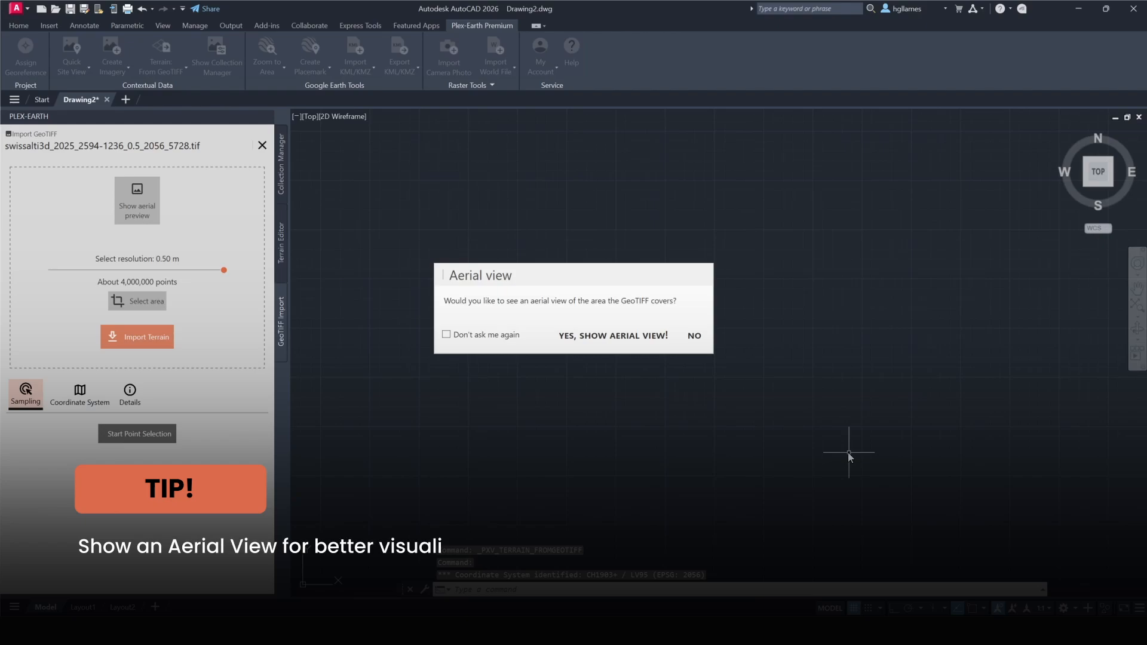
left_click(642, 336)
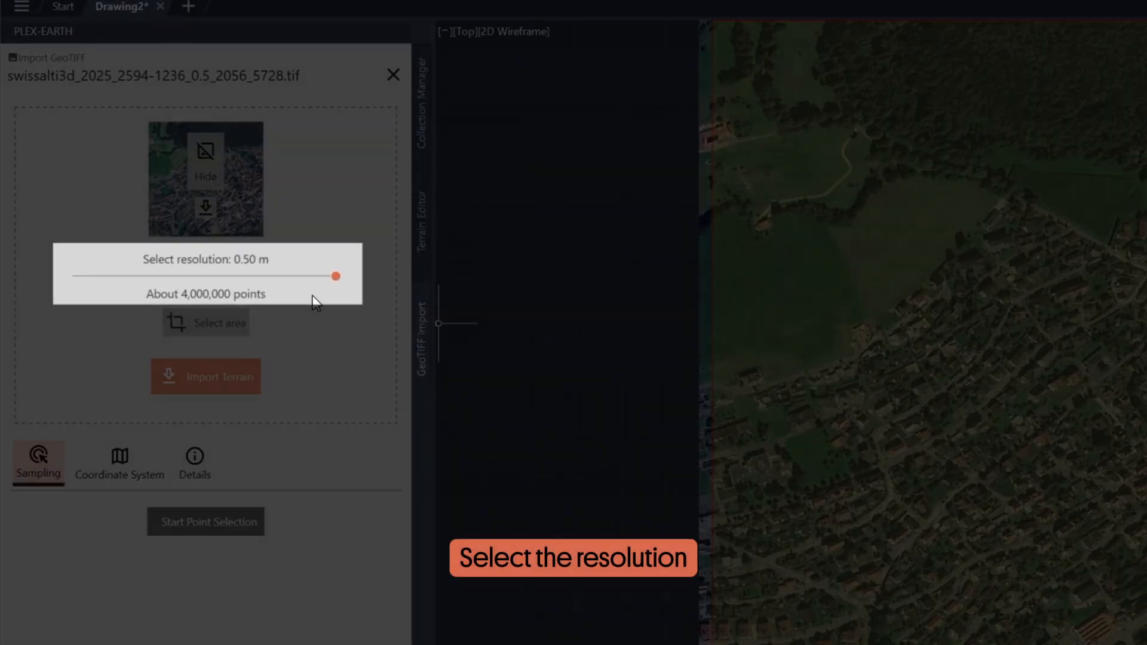
Keep the terrain resolution at 0.50 m and define a rectangular import area over the northwestern fields and houses.
mouse_move(335, 277)
left_mouse_down()
mouse_move(93, 276)
mouse_move(343, 278)
left_mouse_up()
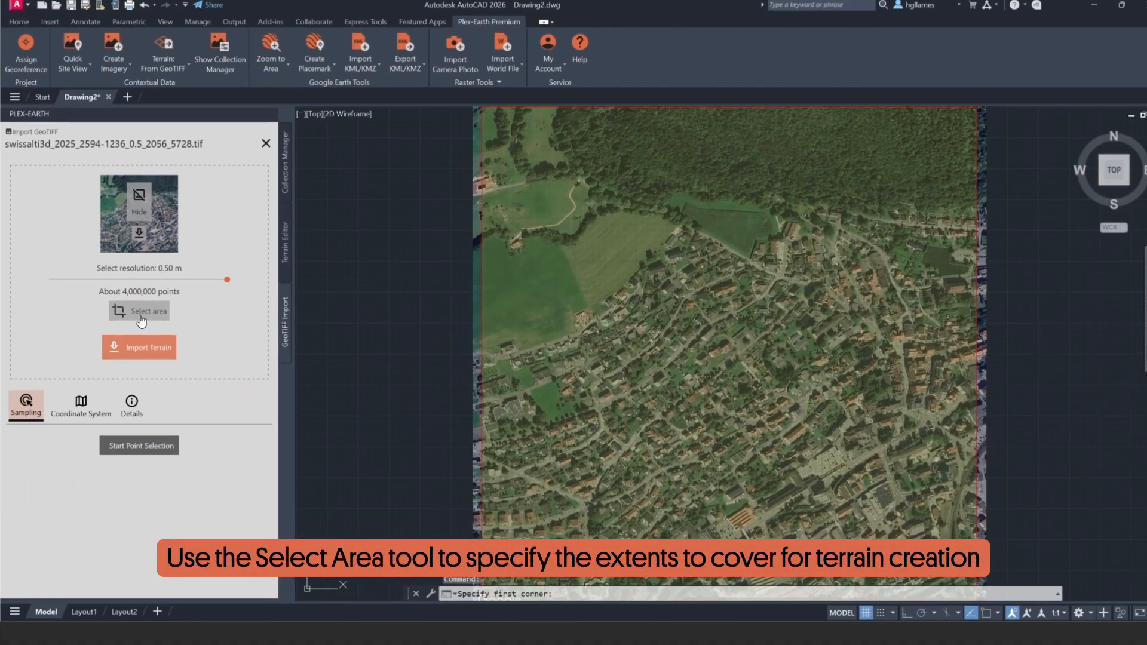
left_click(277, 355)
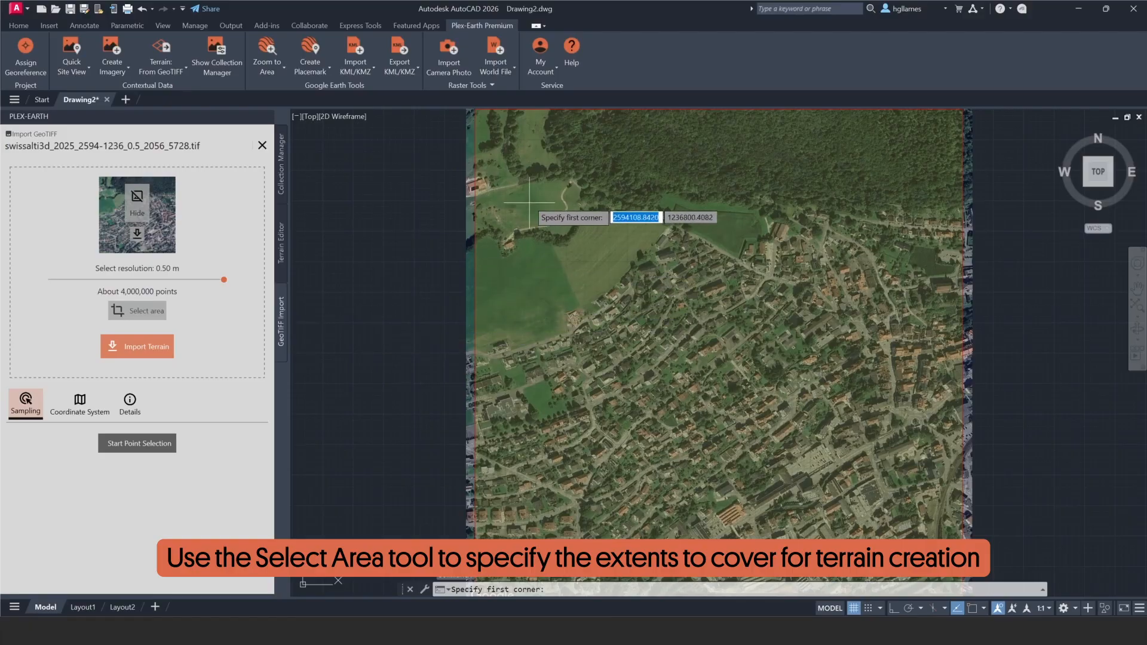
left_click(516, 158)
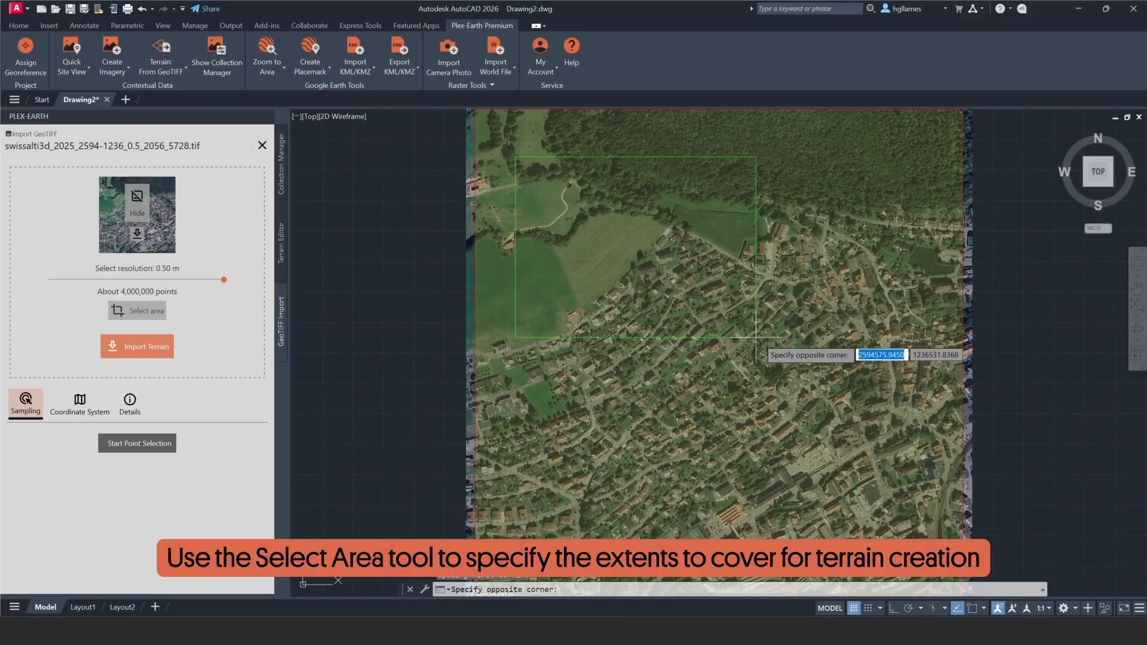
left_click(796, 353)
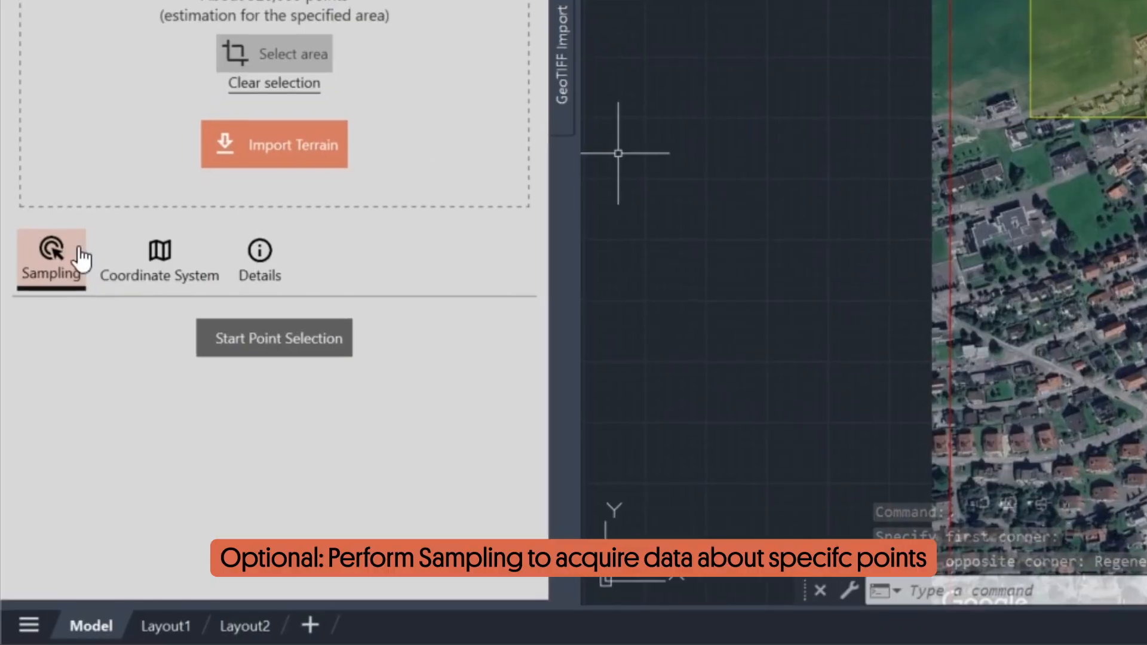
Sample the elevation at three points inside the selected area and review the GeoTIFF's coordinate system and details.
left_click(307, 352)
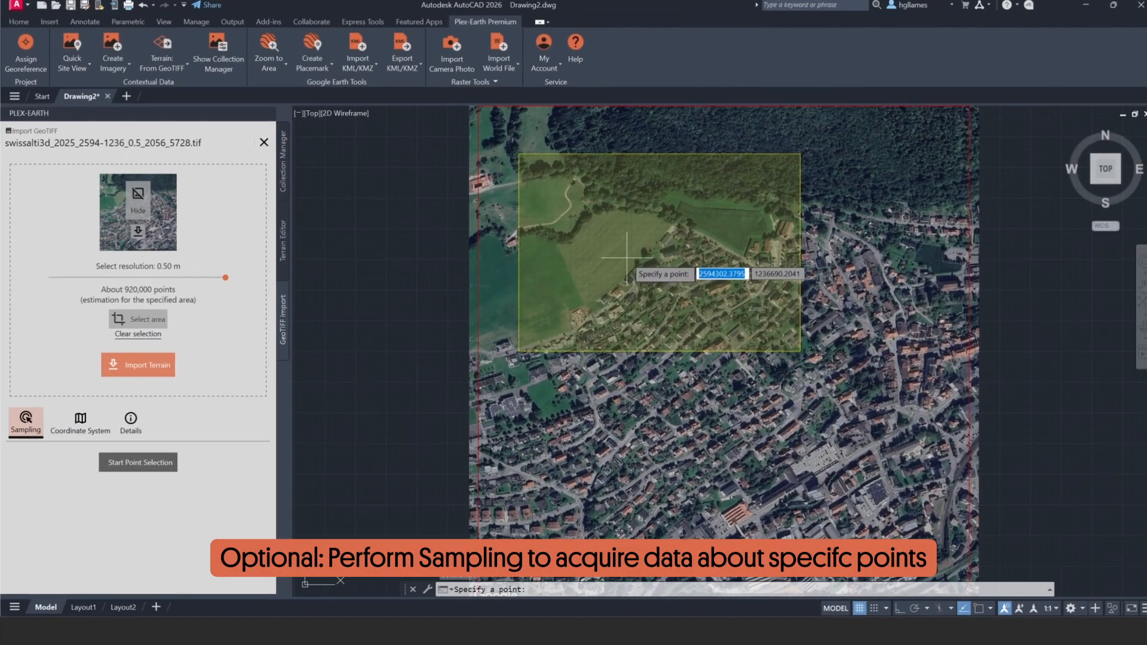
left_click(602, 246)
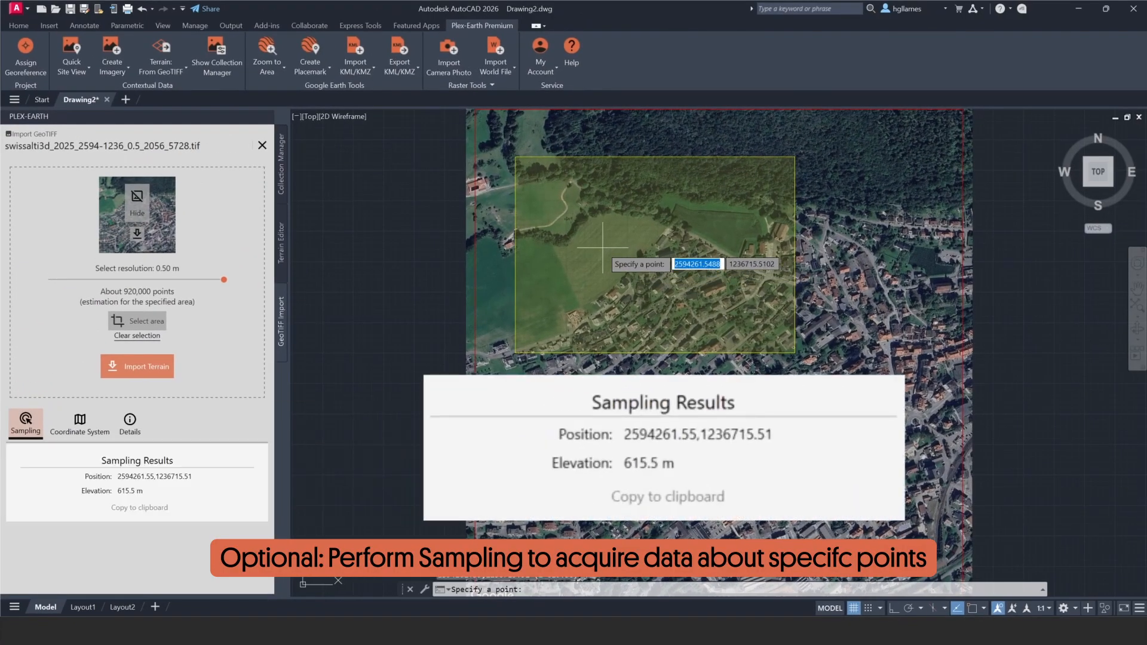
left_click(738, 261)
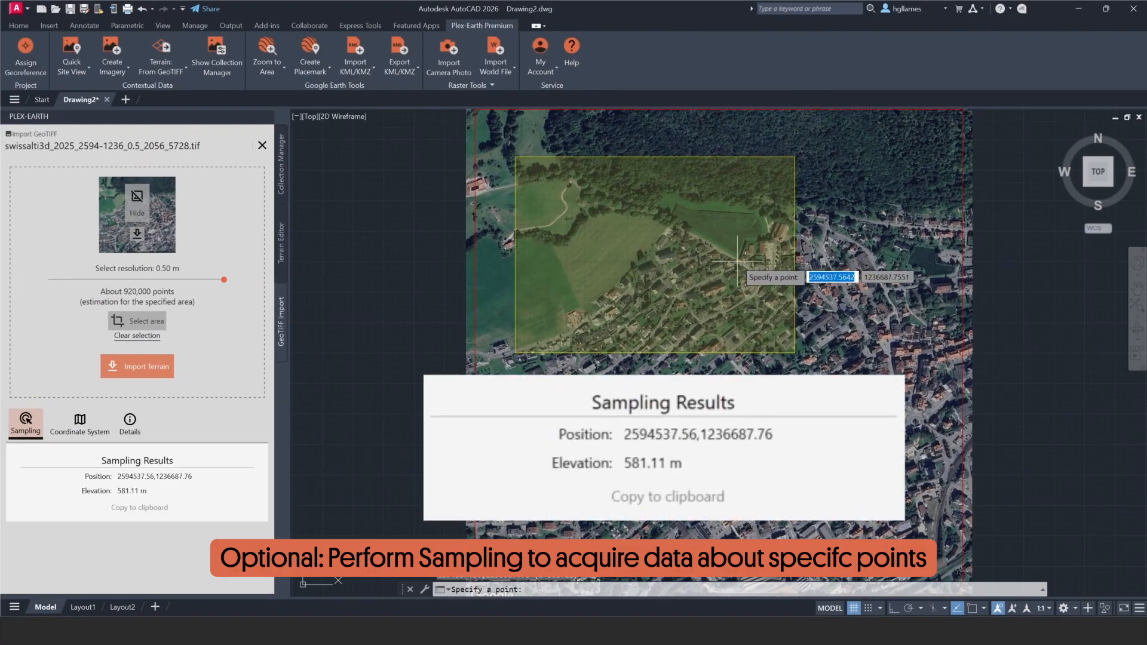
left_click(671, 328)
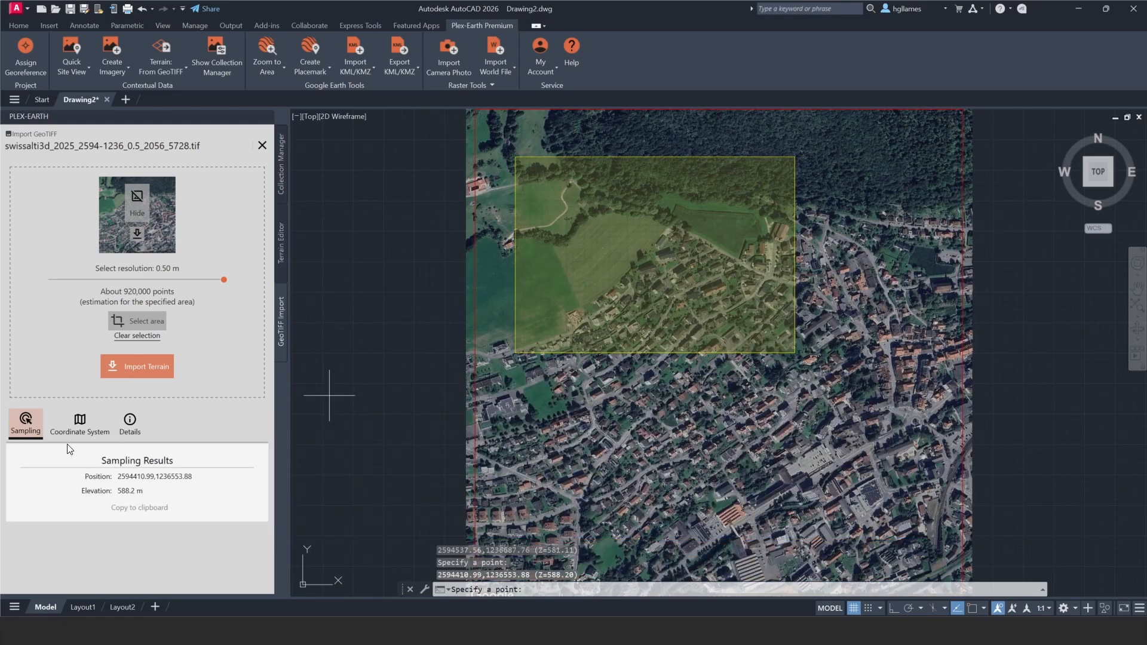
left_click(79, 426)
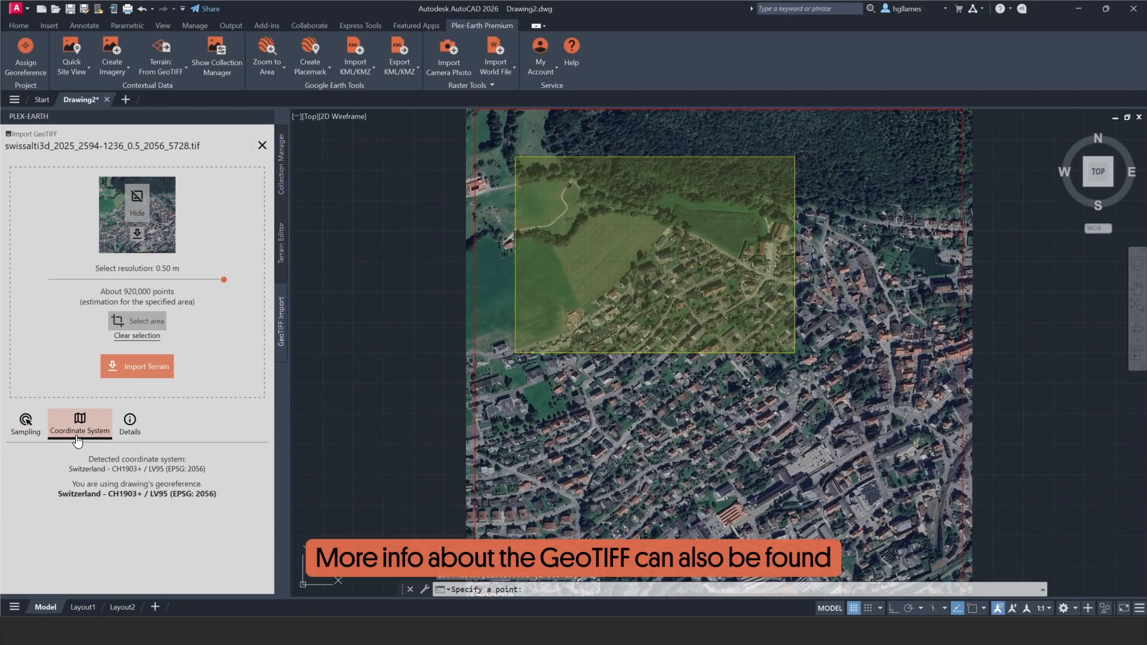
left_click(130, 426)
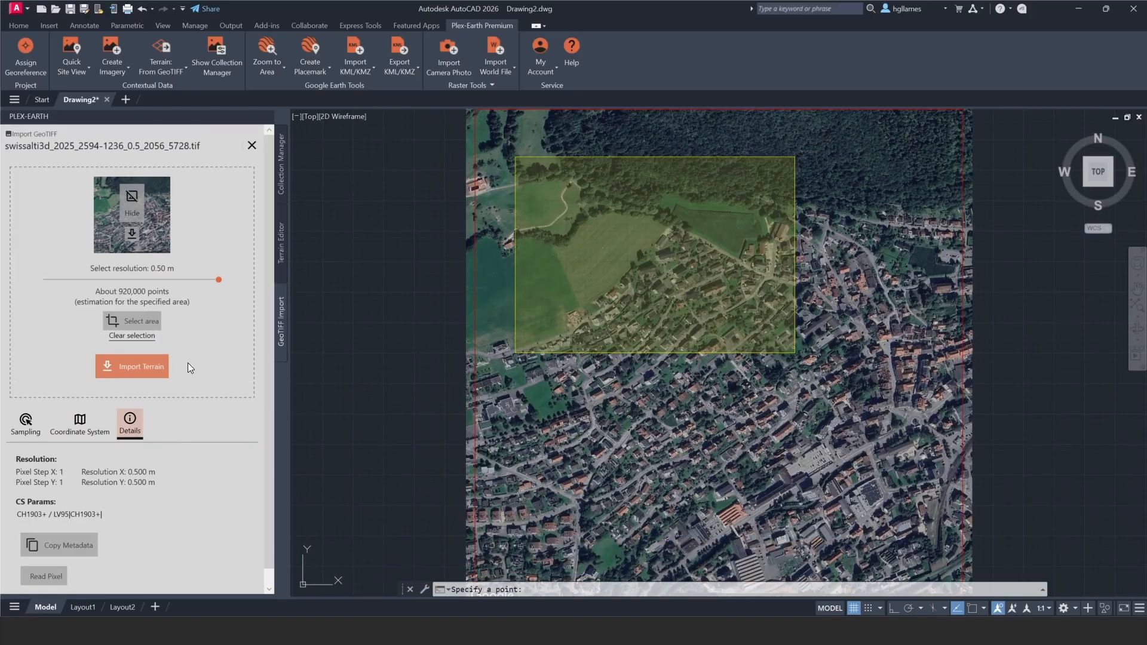
Import the selected area as an advanced terrain model, accepting the point count and the suggested terrain name.
left_click(141, 370)
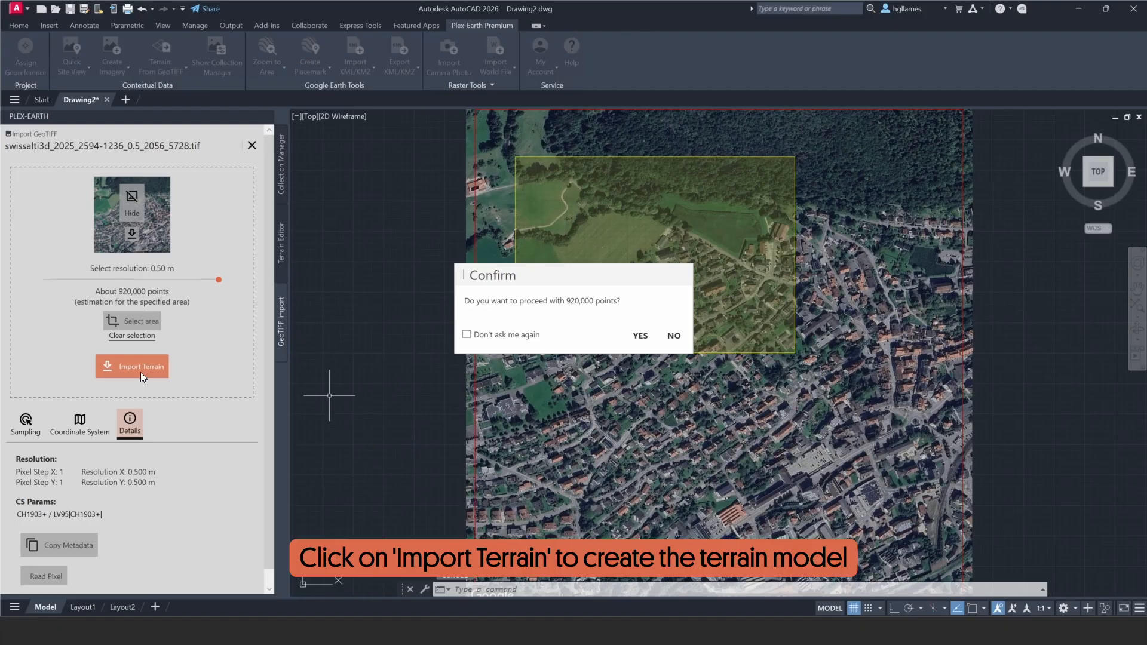
left_click(644, 339)
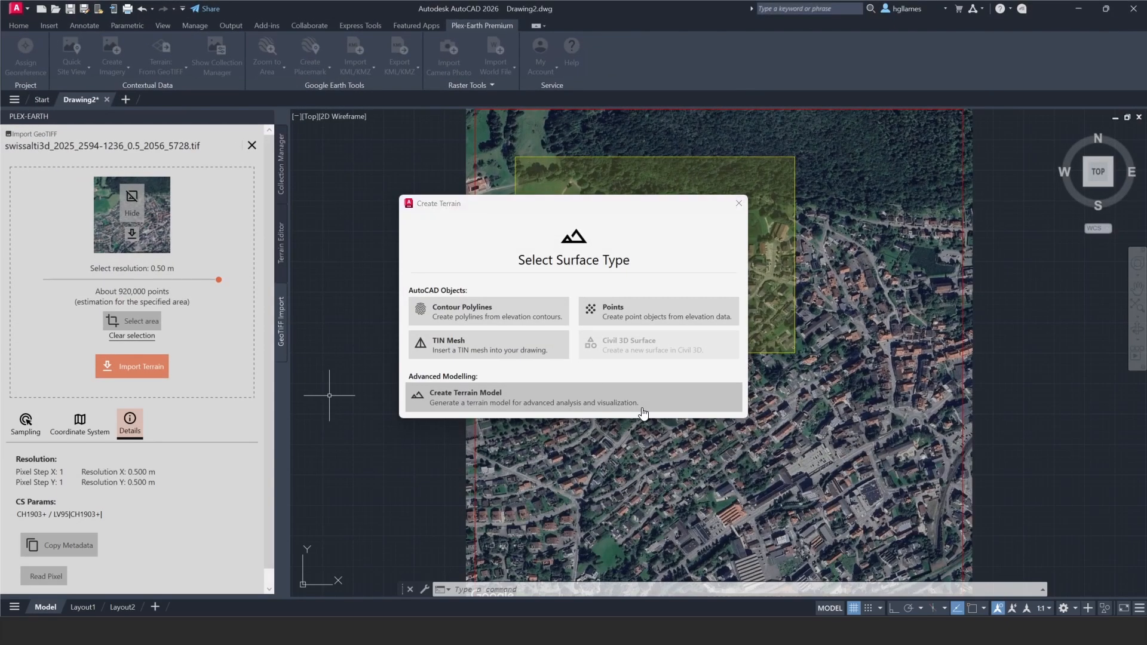
left_click(643, 412)
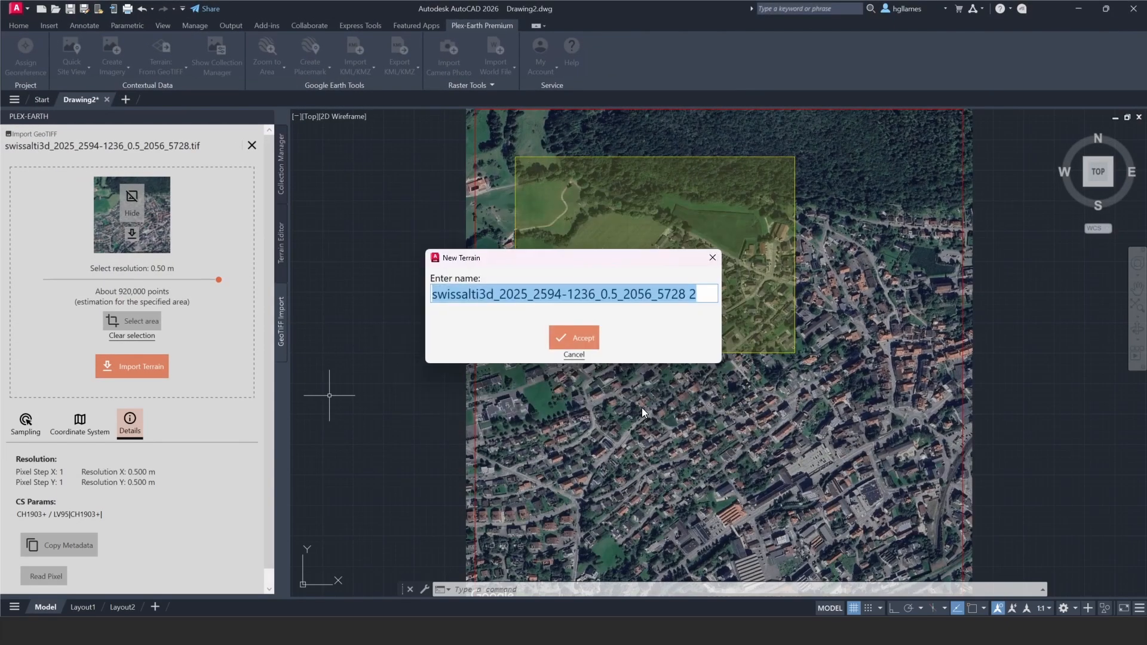
left_click(565, 335)
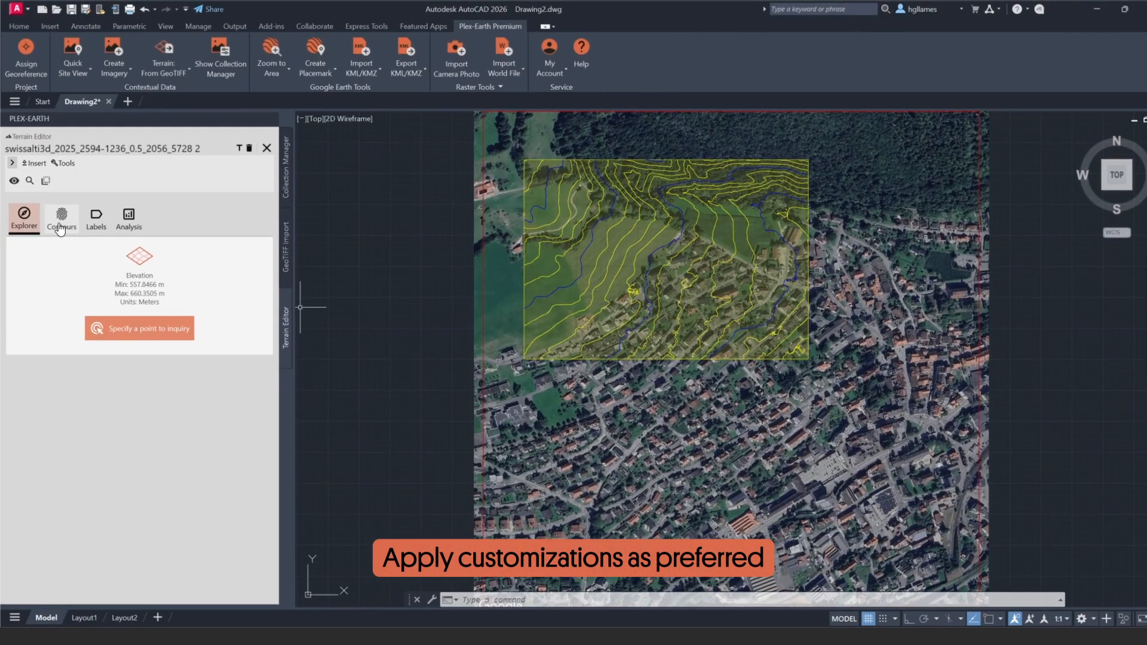
Set the terrain's minor contour interval to 1 m and major interval to 5 m, and apply them.
left_click(61, 227)
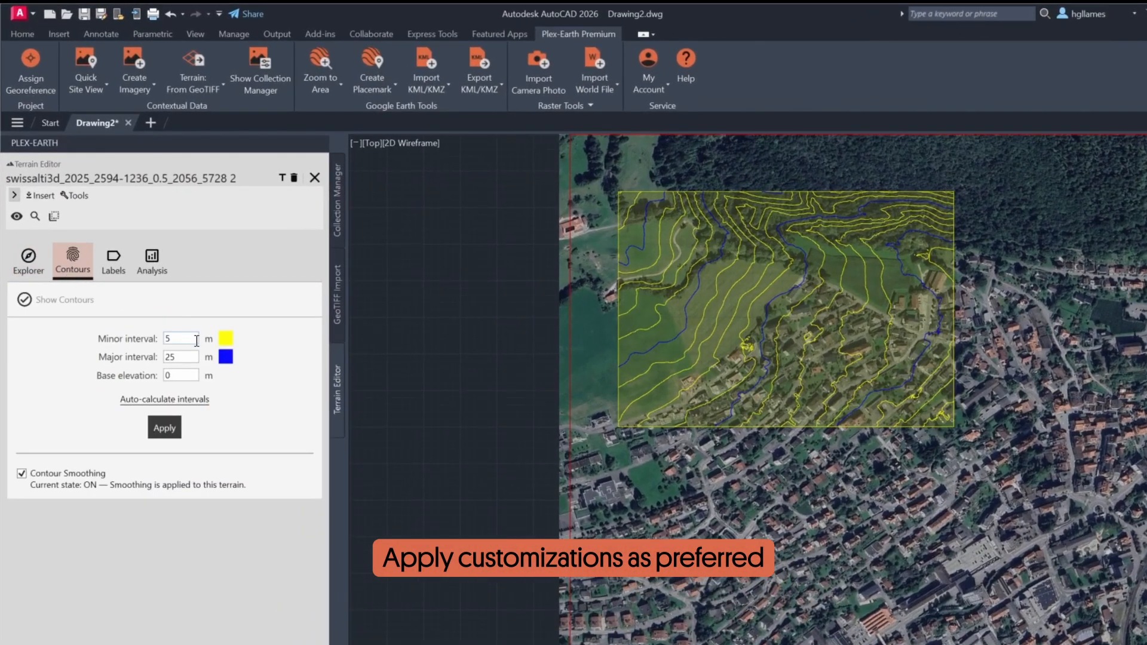
type("1")
key("Tab")
type("5")
left_click(161, 429)
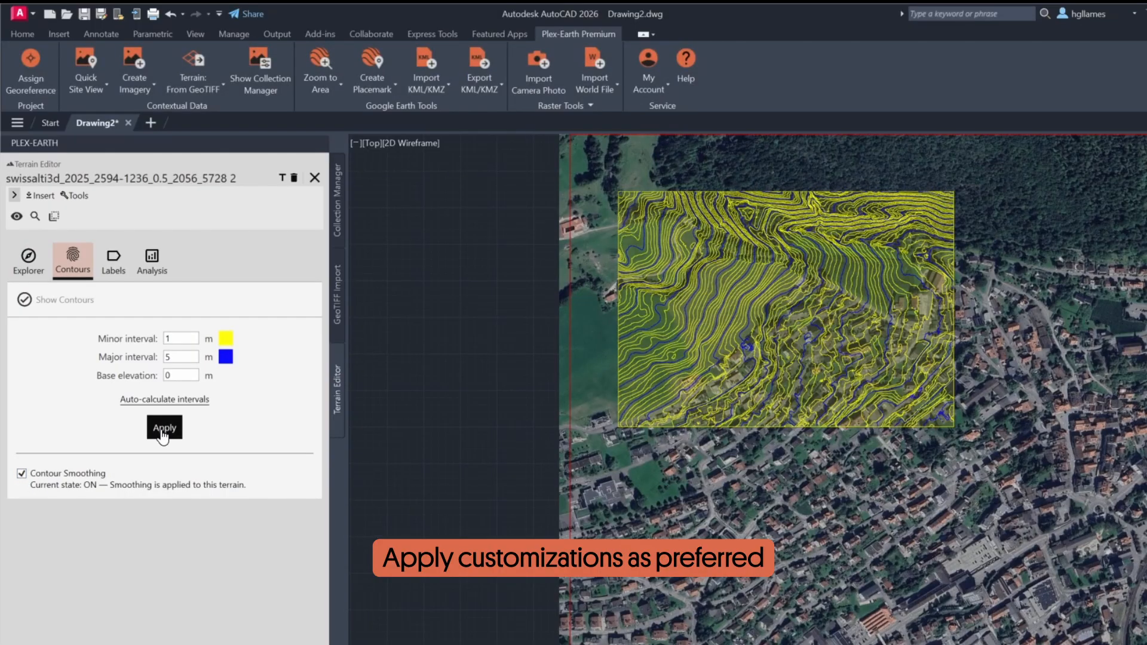
Examine the terrain's label creation options, slope analysis settings and the analysis objects available for insertion.
left_click(119, 263)
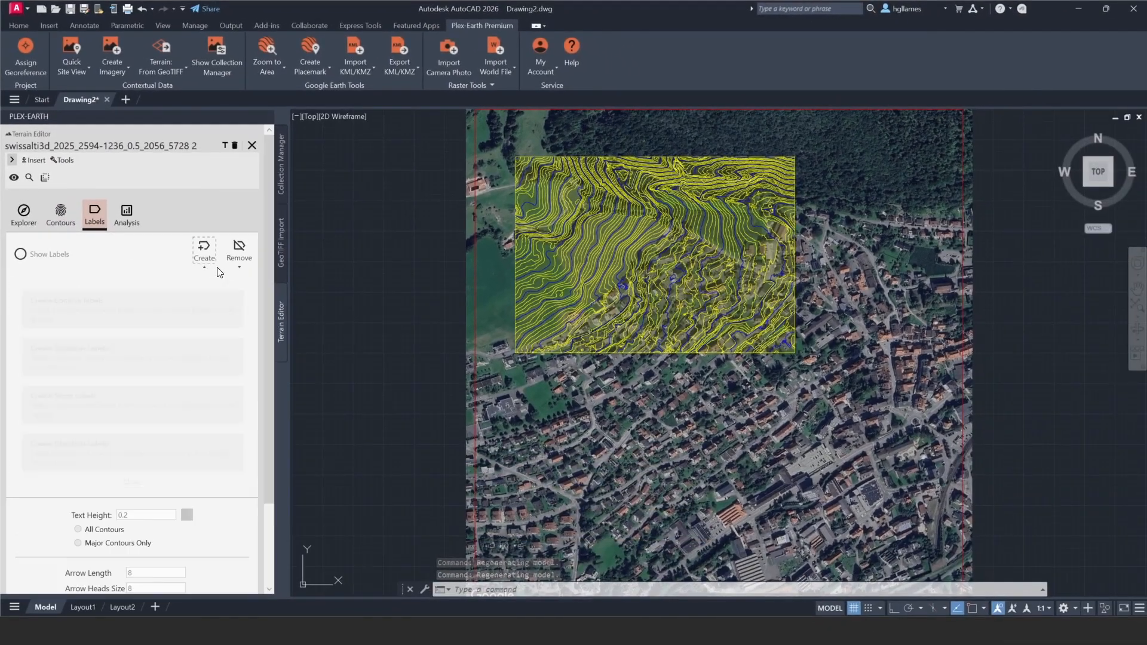
left_click(246, 302)
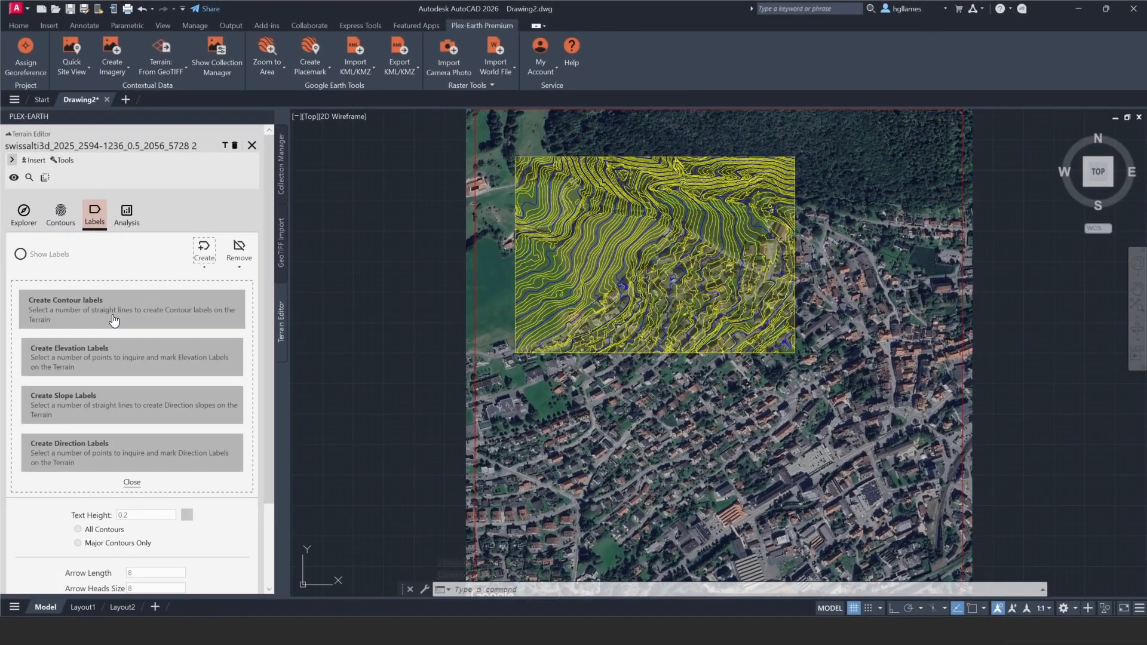
left_click(127, 215)
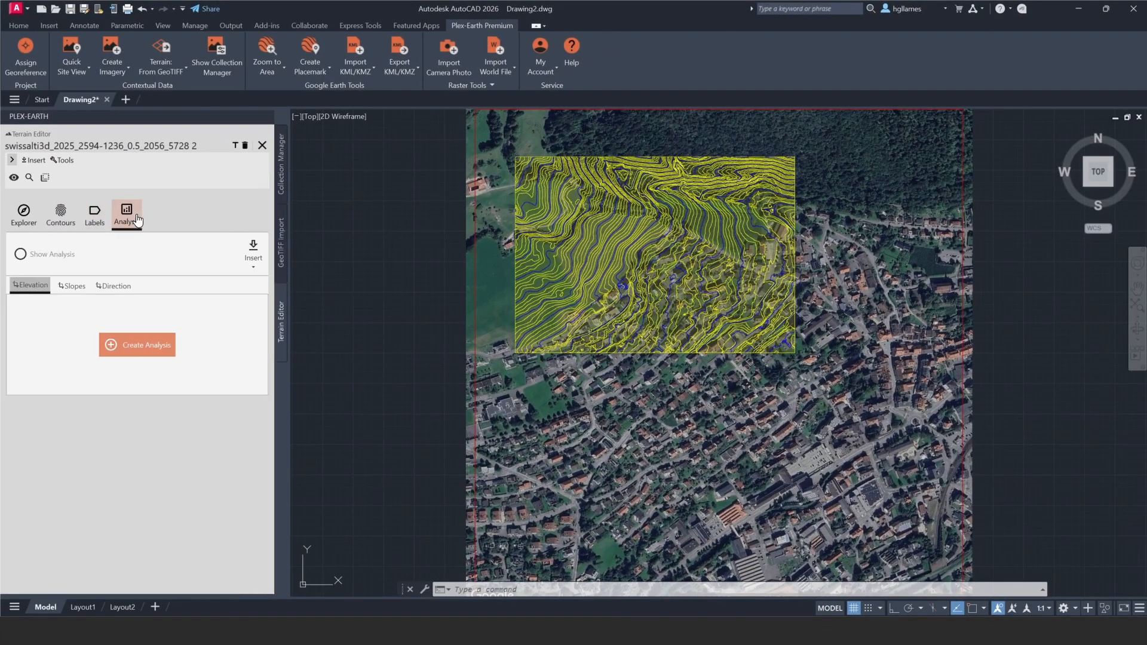
left_click(81, 287)
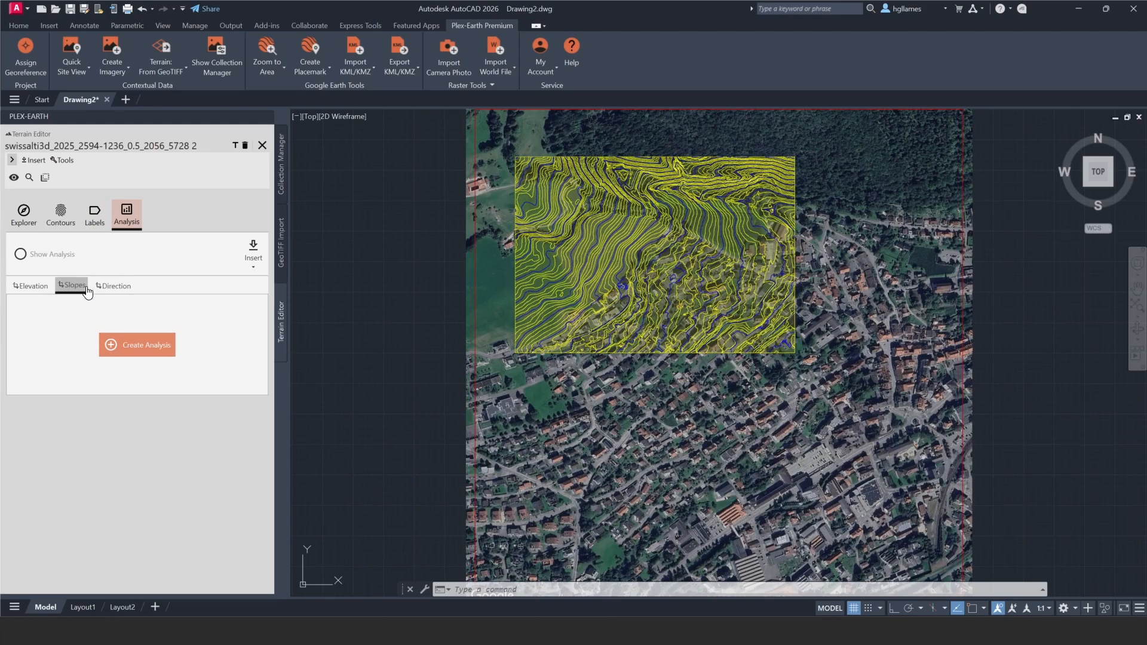
left_click(253, 270)
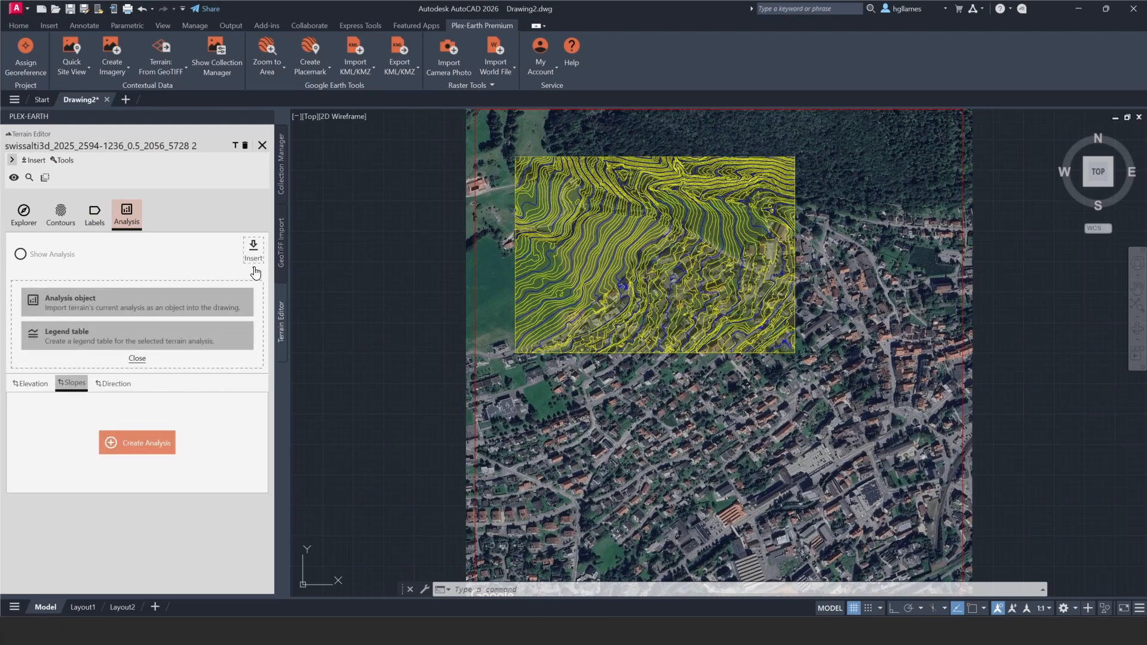
left_click(255, 273)
Insert the terrain's contours into the drawing as contour polylines and dismiss the insertion notice.
left_click(61, 217)
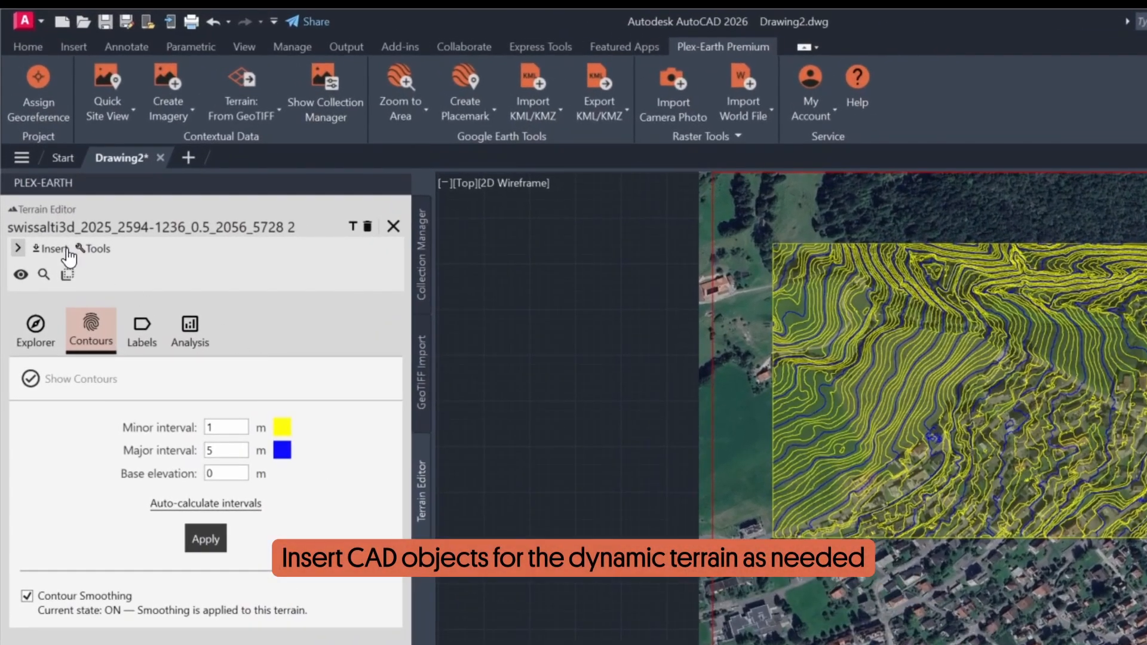
left_click(51, 248)
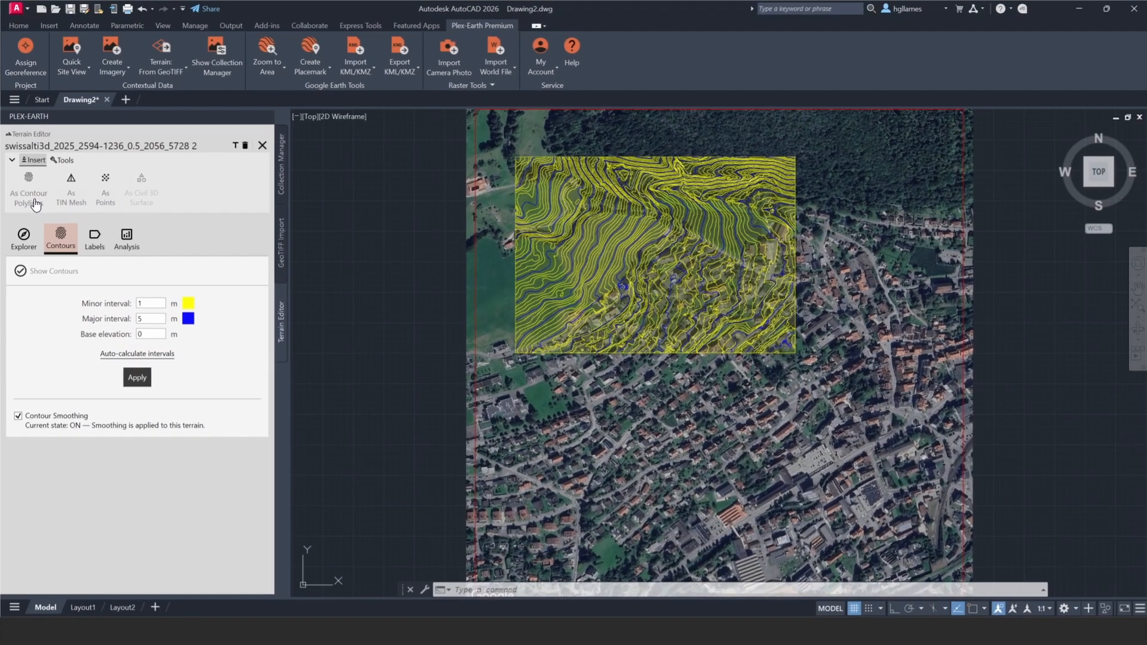
left_click(52, 312)
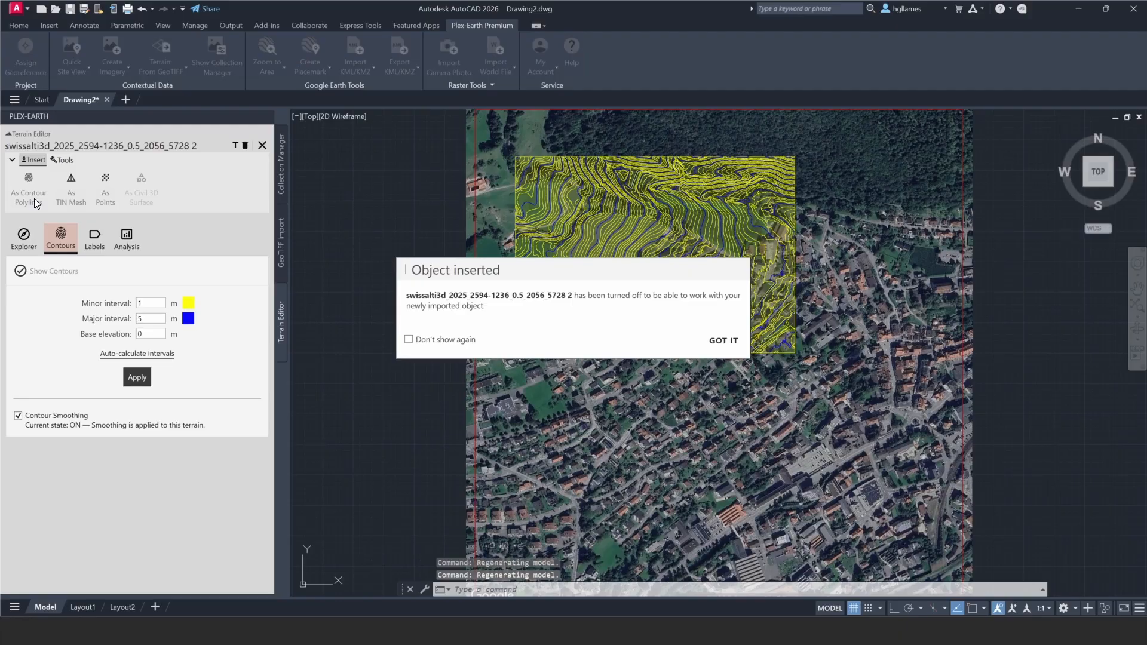
left_click(708, 349)
View the terrain model in 3D and orbit around the image-draped mesh to inspect its relief.
left_click(1095, 174)
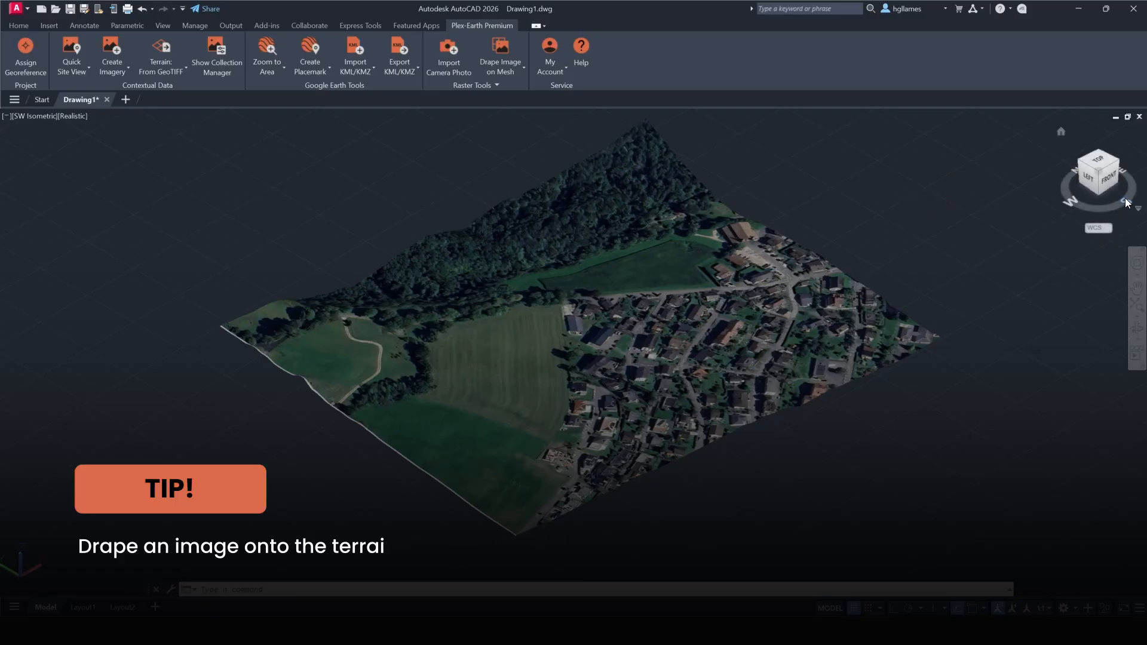
left_click_drag(1126, 203, 758, 197)
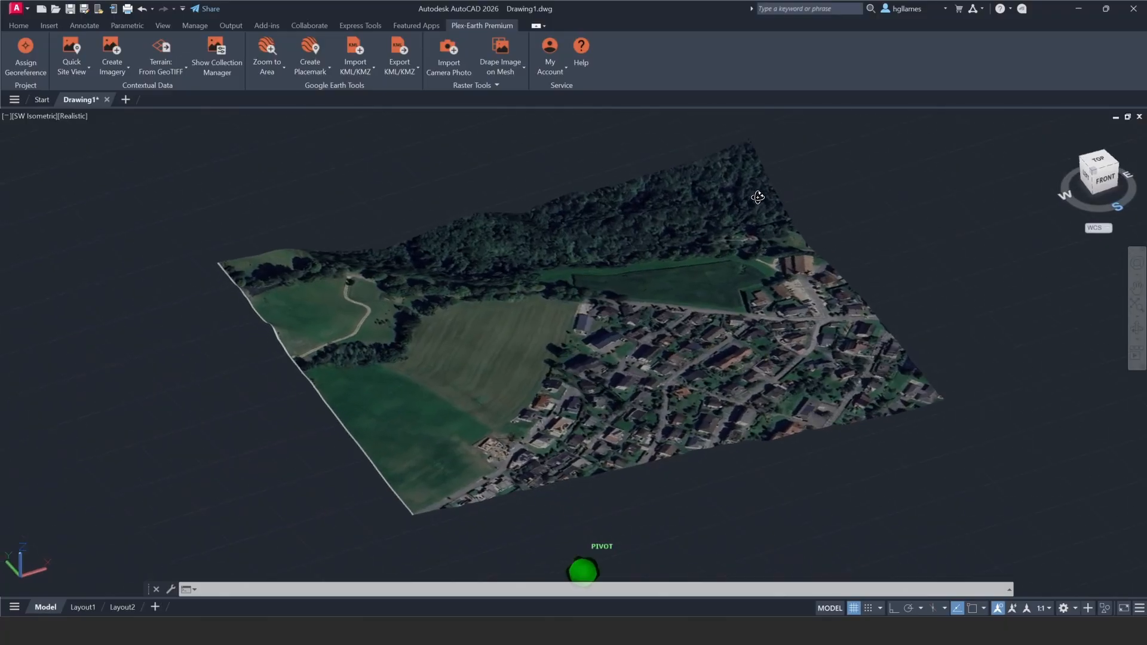